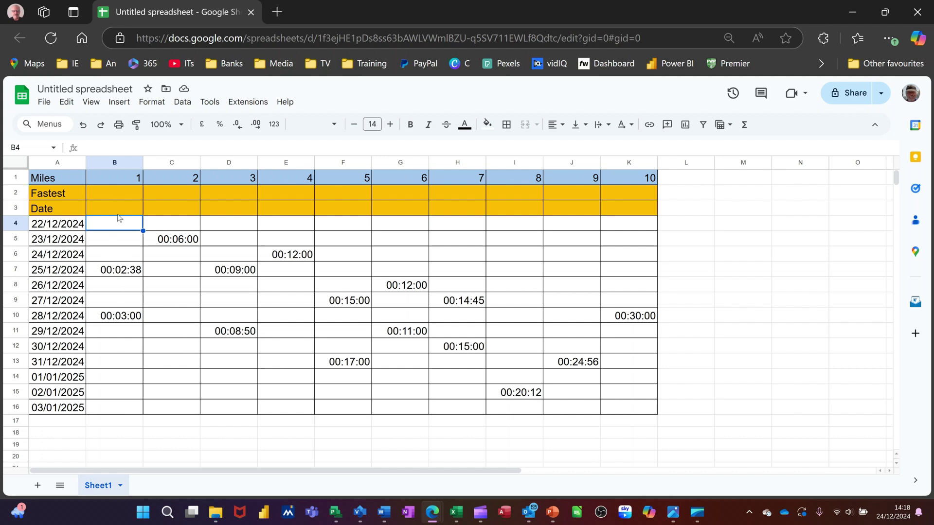
- Select B2, the Fastest cell for mile 1, to begin a formula
left_click(115, 192)
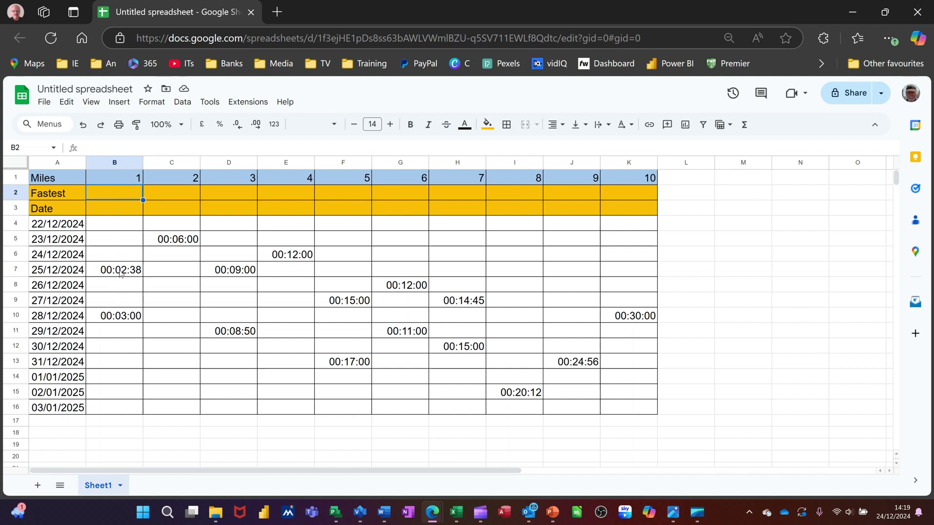
type("=min")
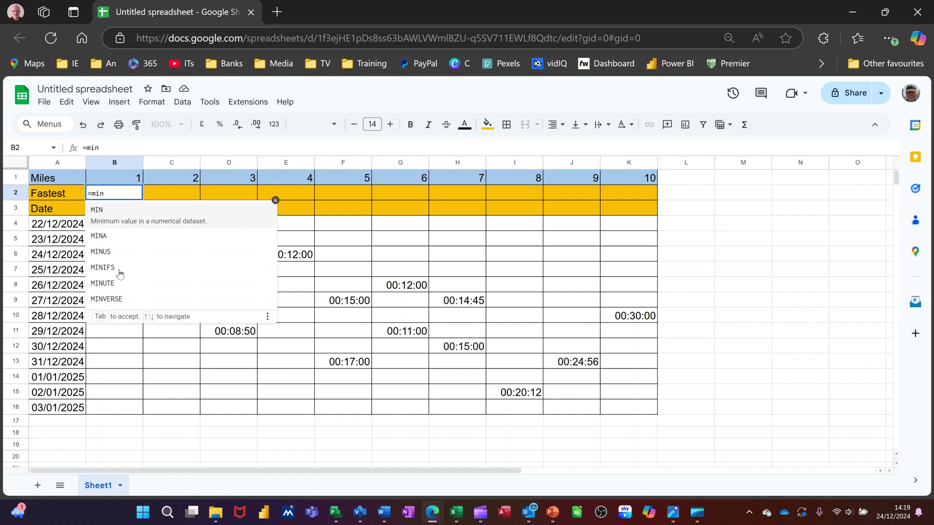
type("(")
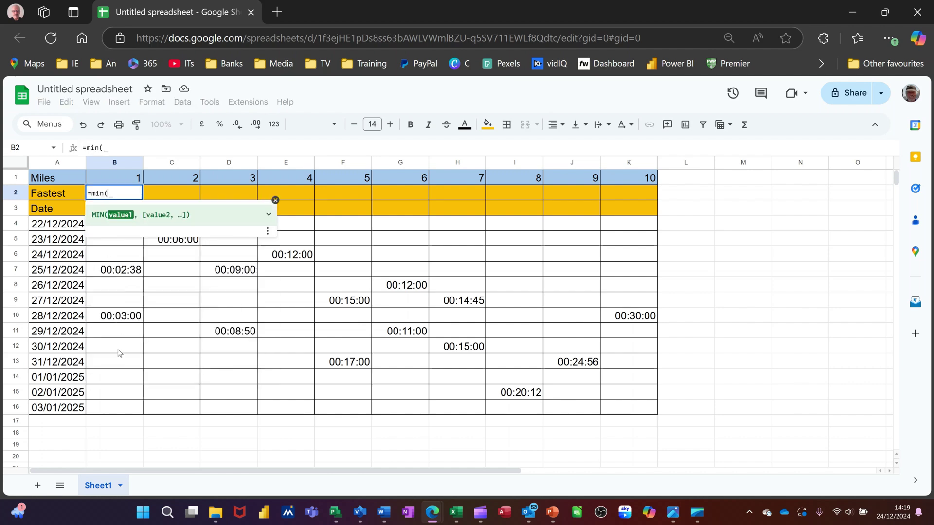
- Enter =MIN(B4:B16) in B2 so mile 1's fastest time shows 00:02:38
left_click_drag(113, 407, 114, 224)
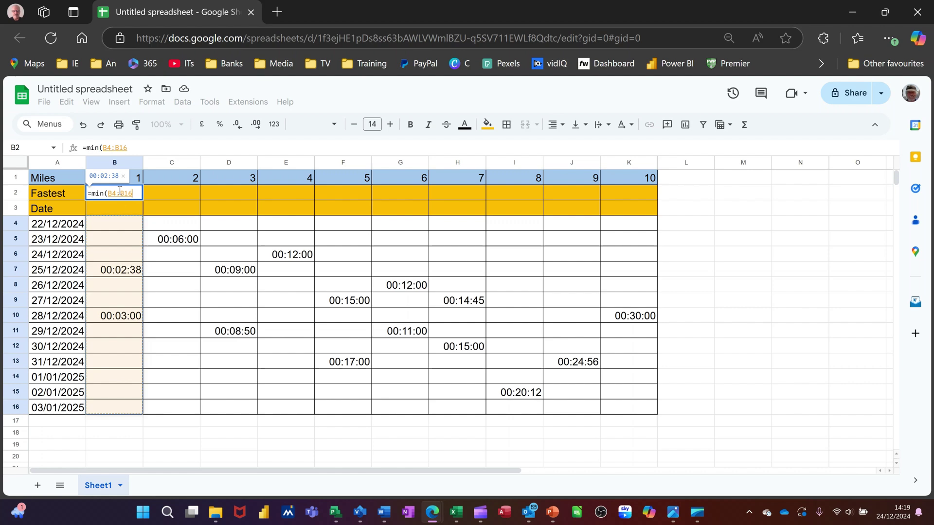
key("Return")
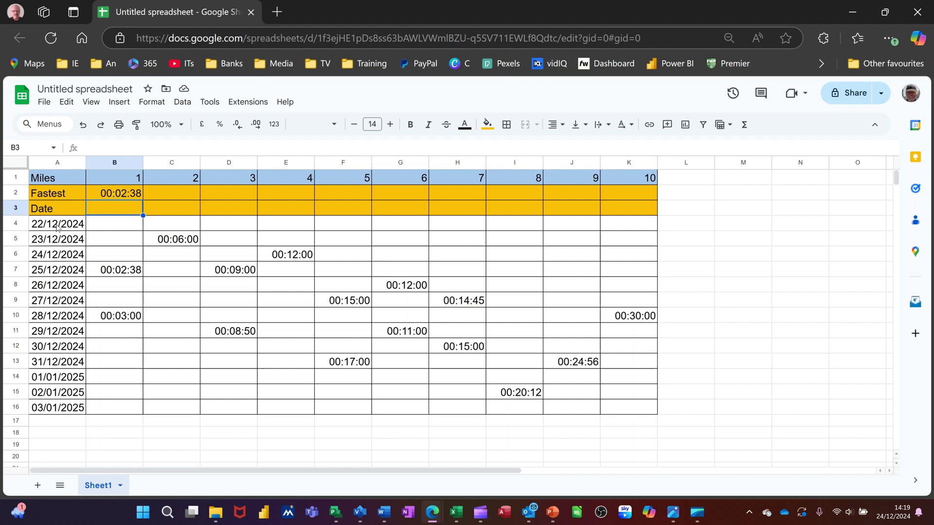
- Name the run dates A4:A16 'dates' through the Name box
left_click_drag(57, 223, 58, 408)
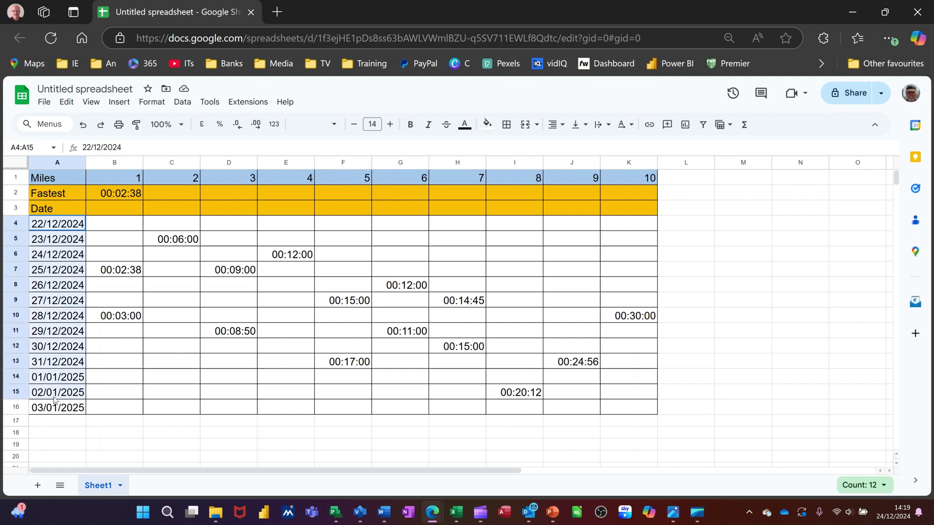
left_click(30, 147)
type("dates")
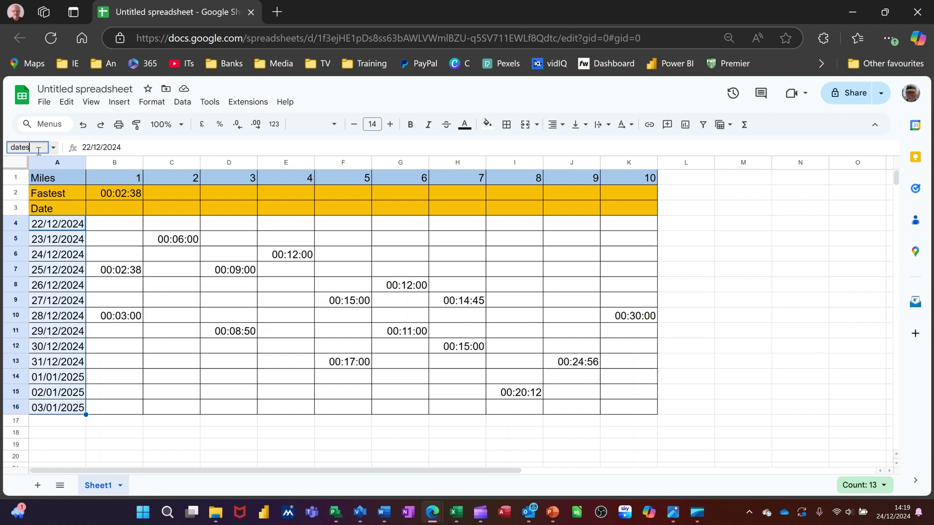
key("Return")
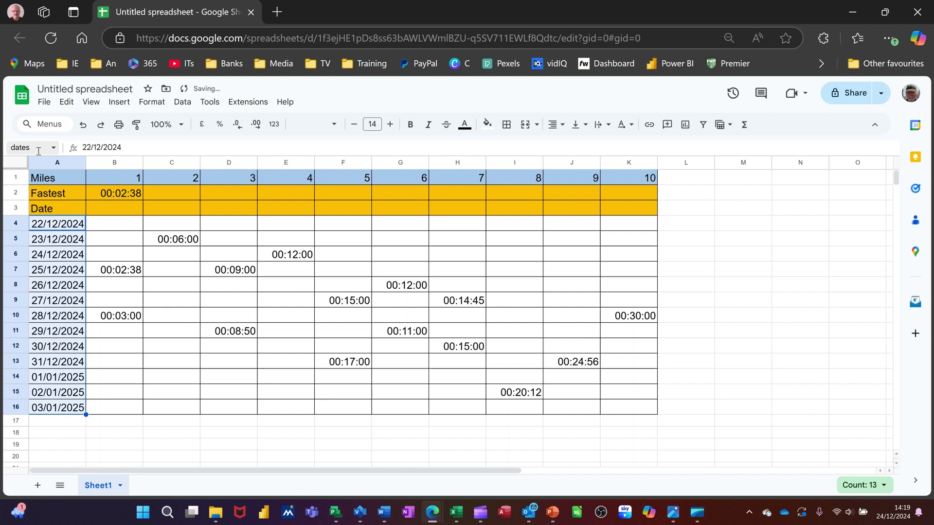
- Enter =LOOKUP(B2,B4:B16,dates) in B3, returning 25/12/2024
left_click(106, 209)
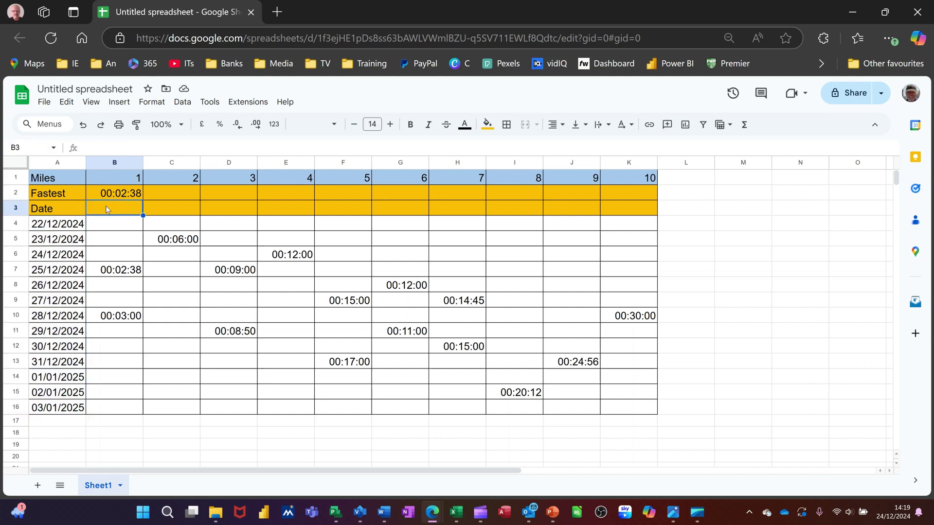
type("=lookup")
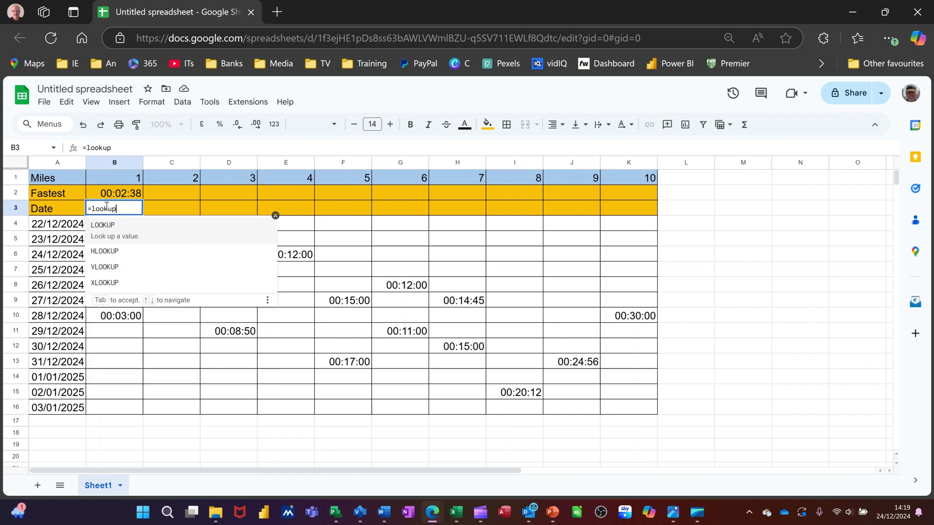
type("(")
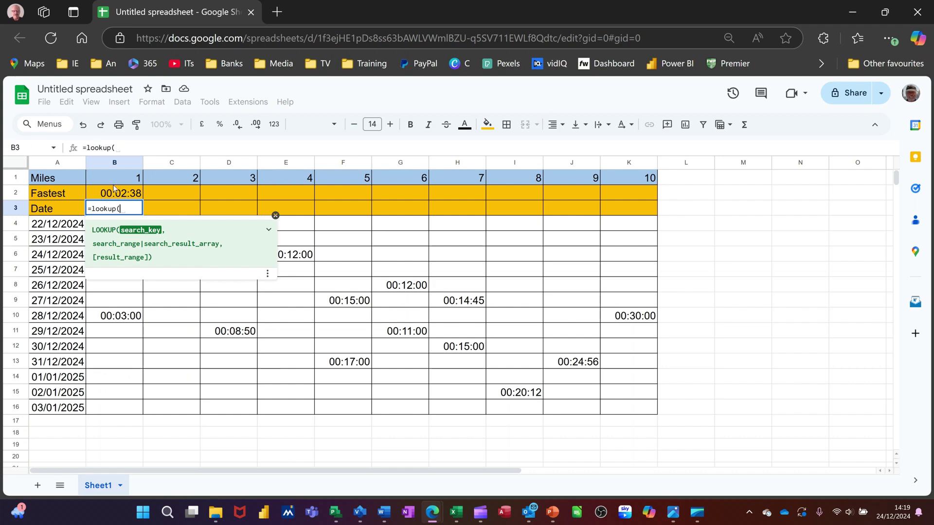
left_click(116, 193)
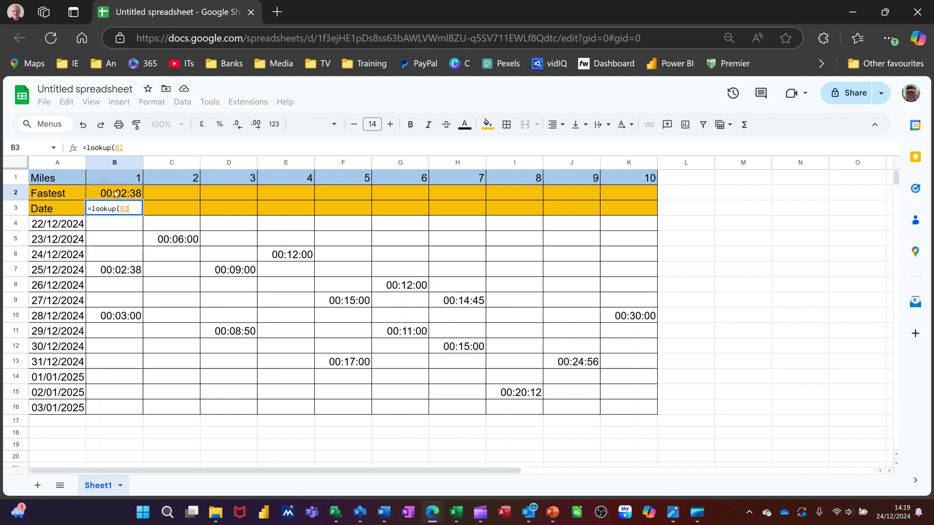
type(",")
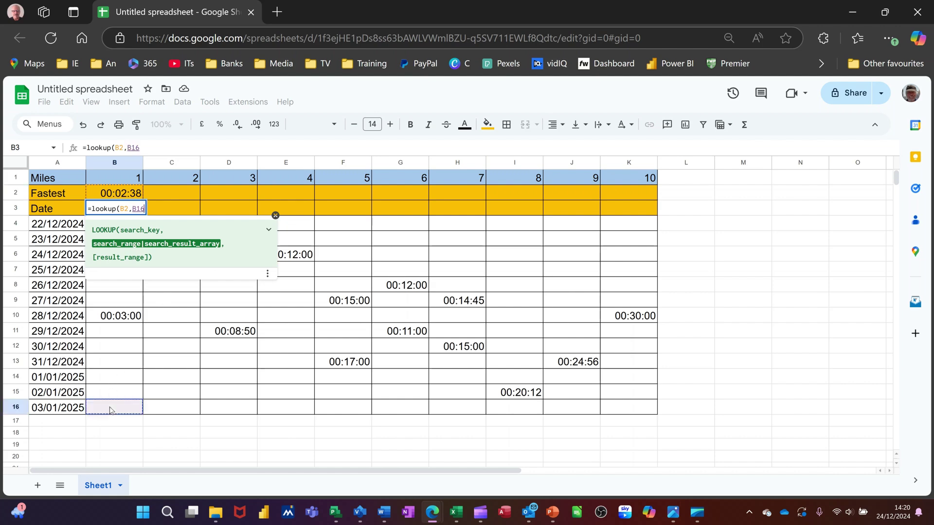
left_click_drag(114, 407, 117, 235)
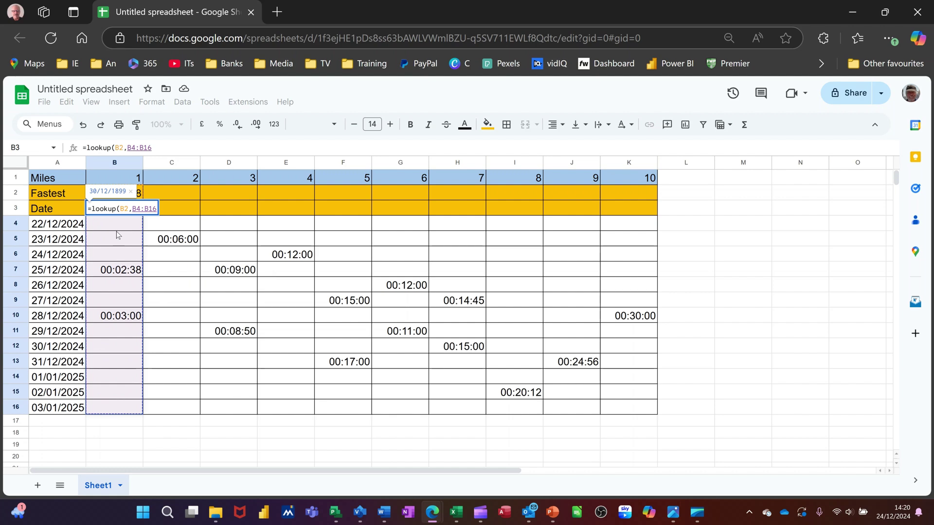
type(",")
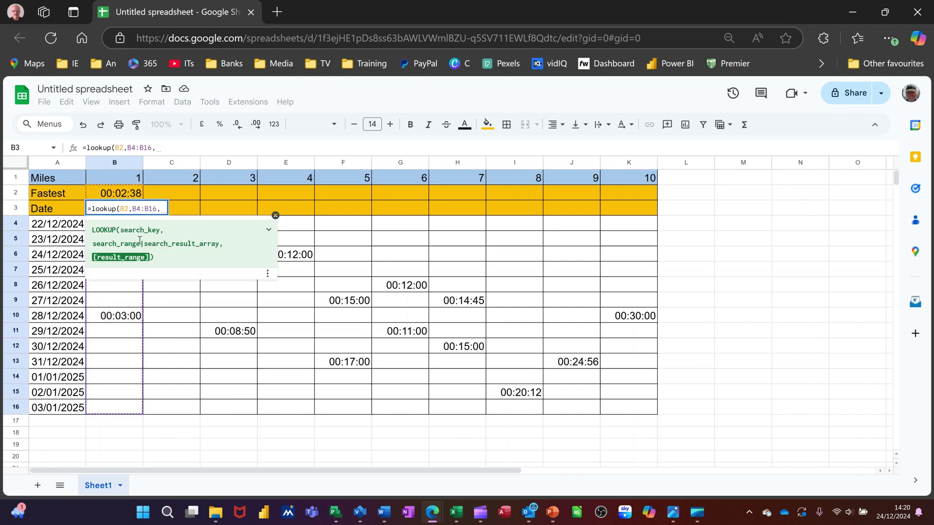
type("dates")
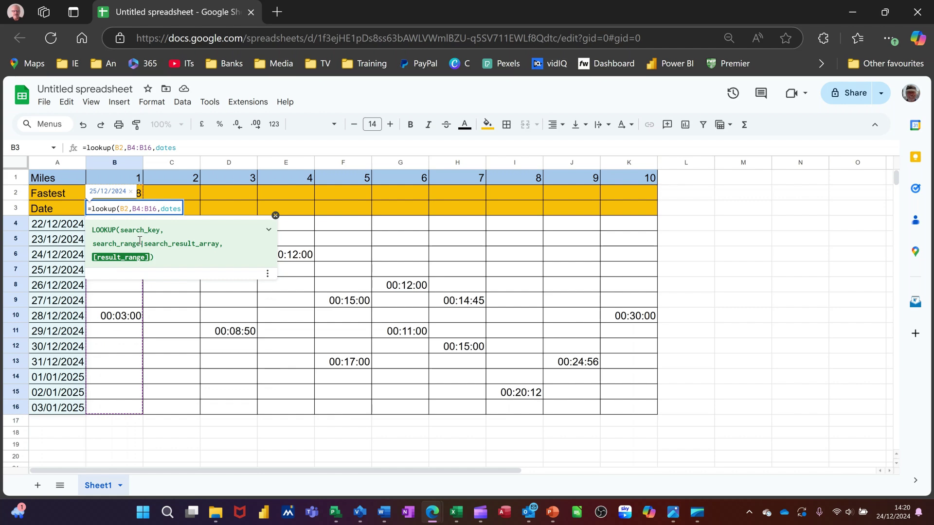
type(")")
key("Return")
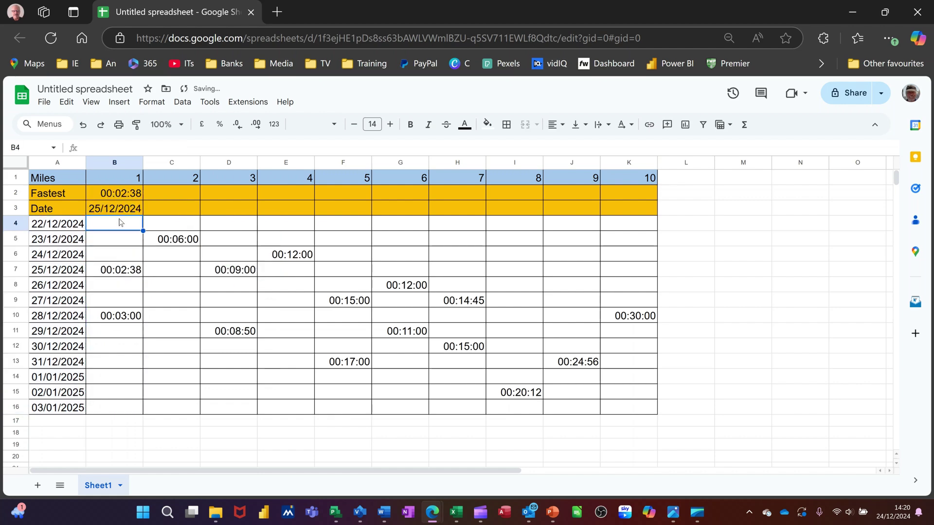
- Log a 00:02:00 mile-1 time in B5 for 23/12/2024
left_click(115, 244)
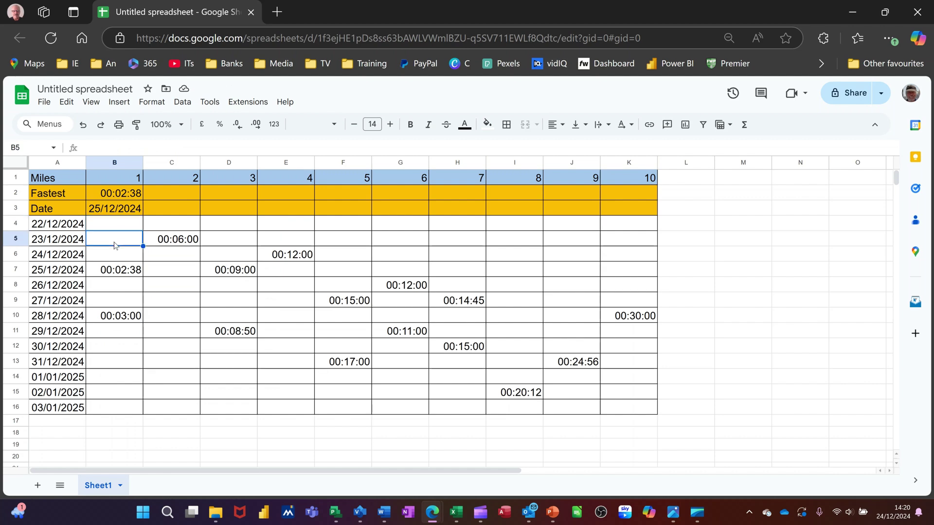
type("00")
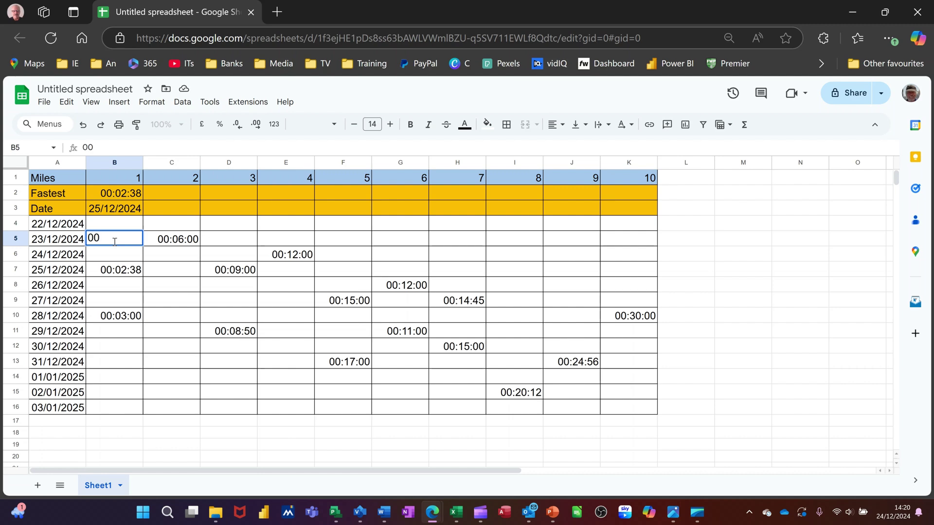
type(":02")
type(":00")
key("Return")
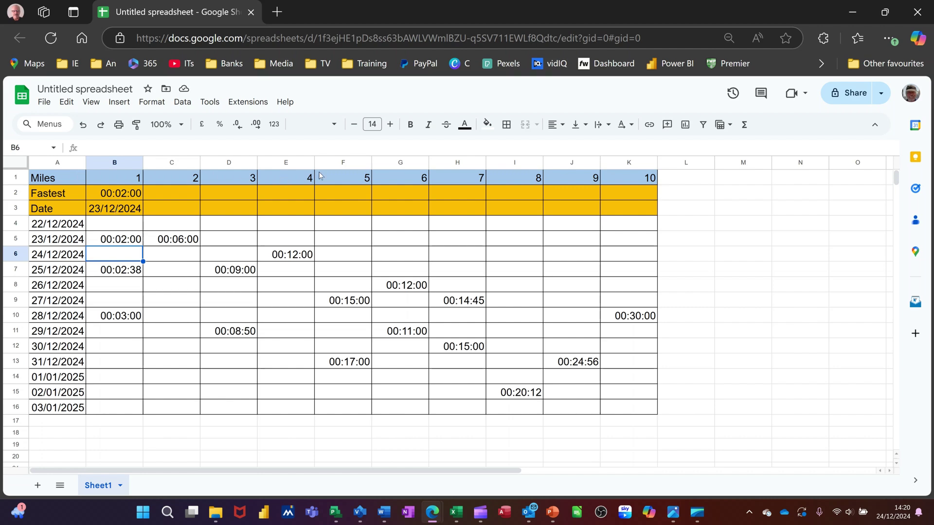
- Fill the B2:B3 fastest-time and date formulas across through mile 10 (K3)
left_click(108, 194)
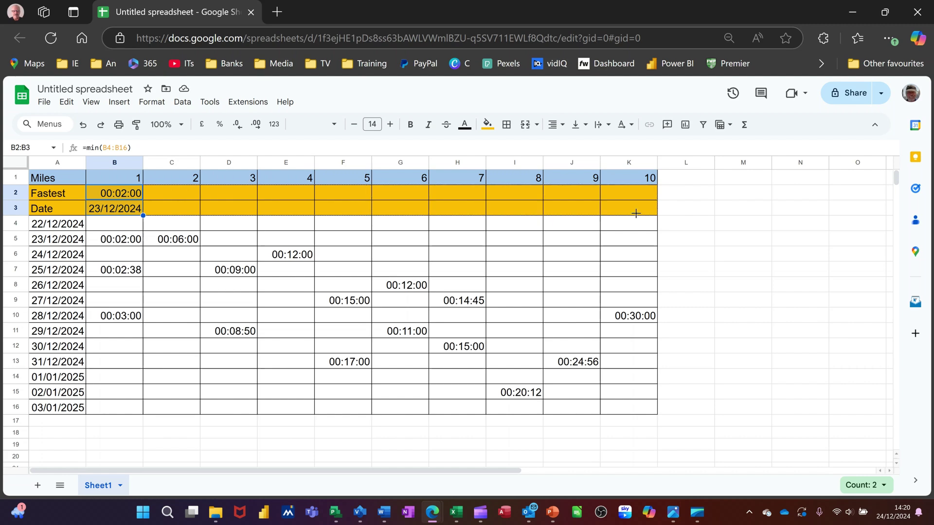
left_click_drag(143, 216, 636, 213)
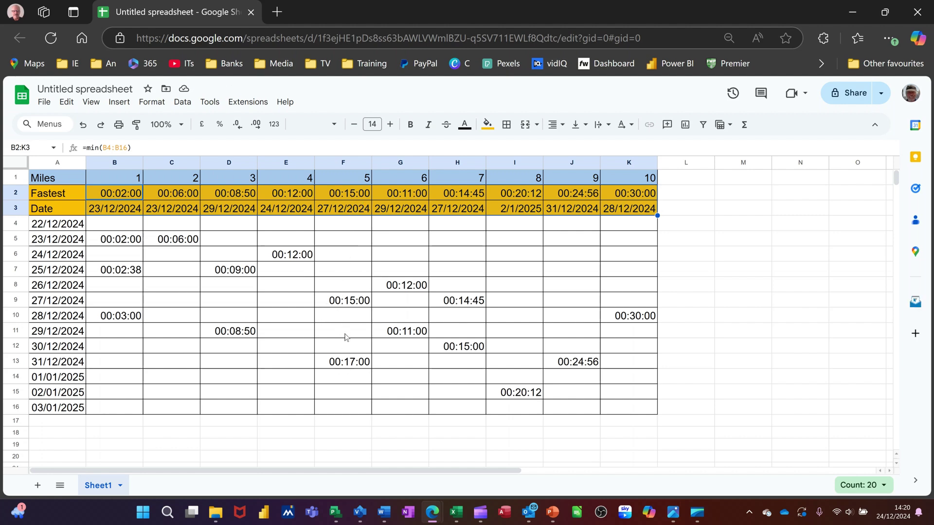
left_click(346, 303)
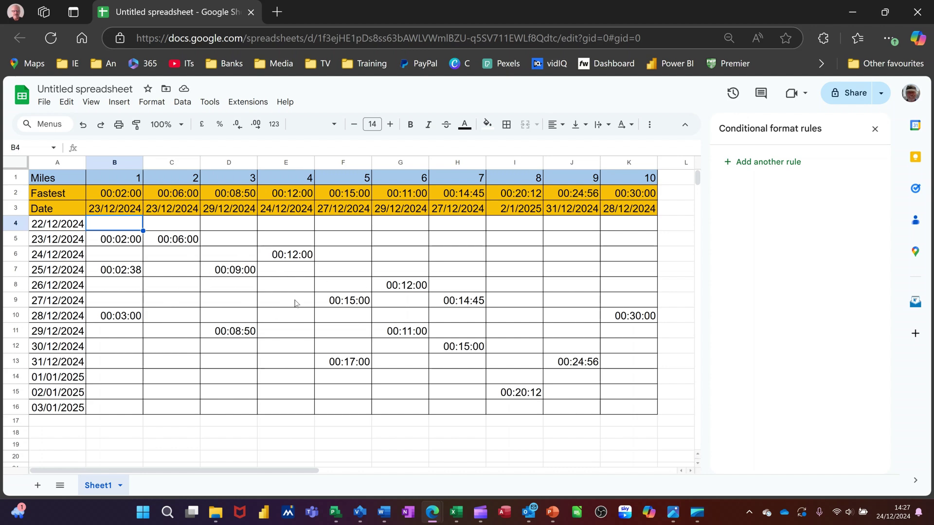
- Add a new conditional formatting rule on the run times B4:K16
left_click_drag(114, 224, 627, 407)
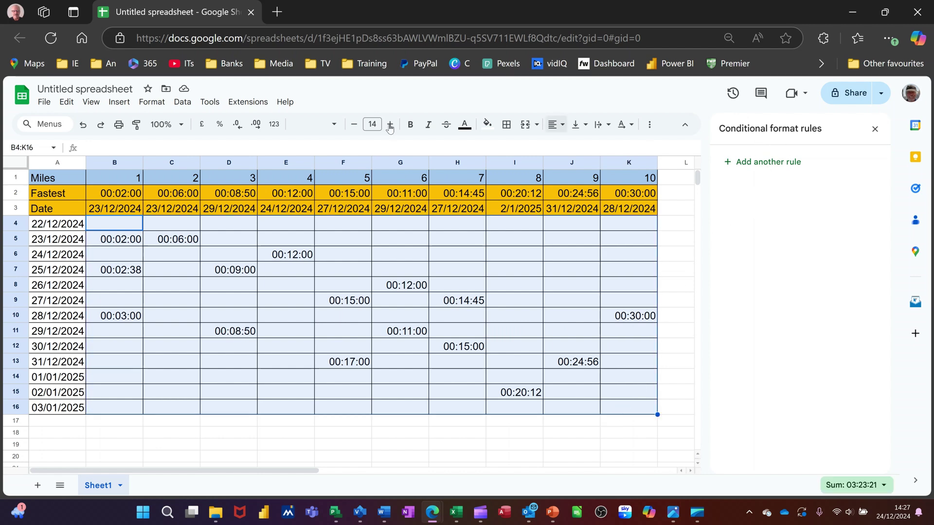
left_click(152, 102)
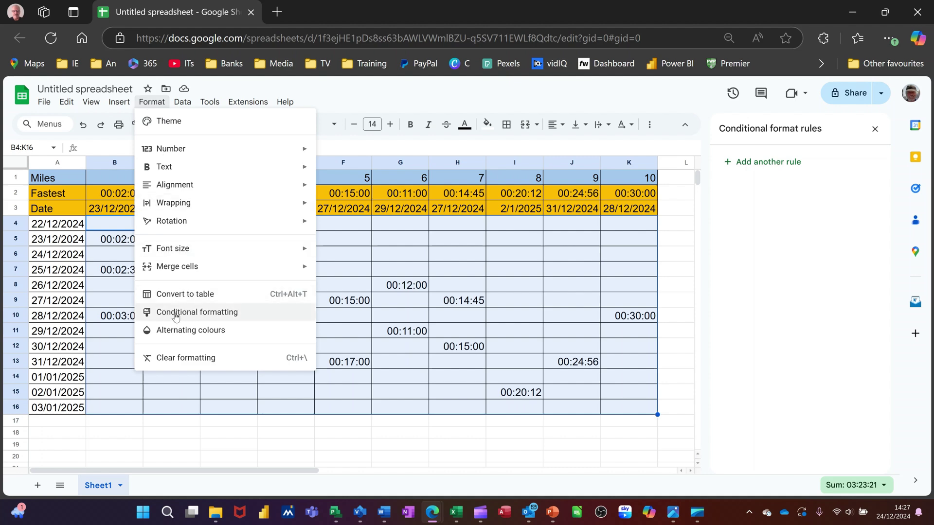
left_click(779, 251)
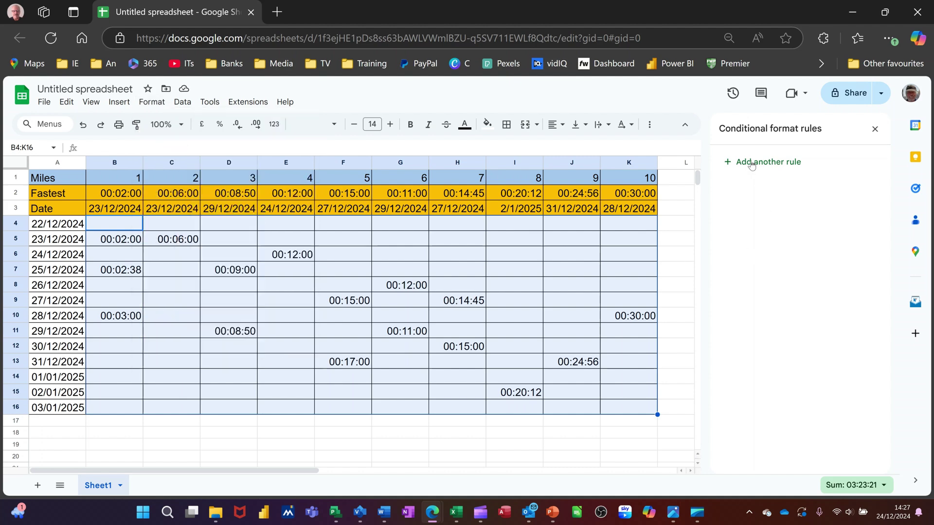
left_click(759, 162)
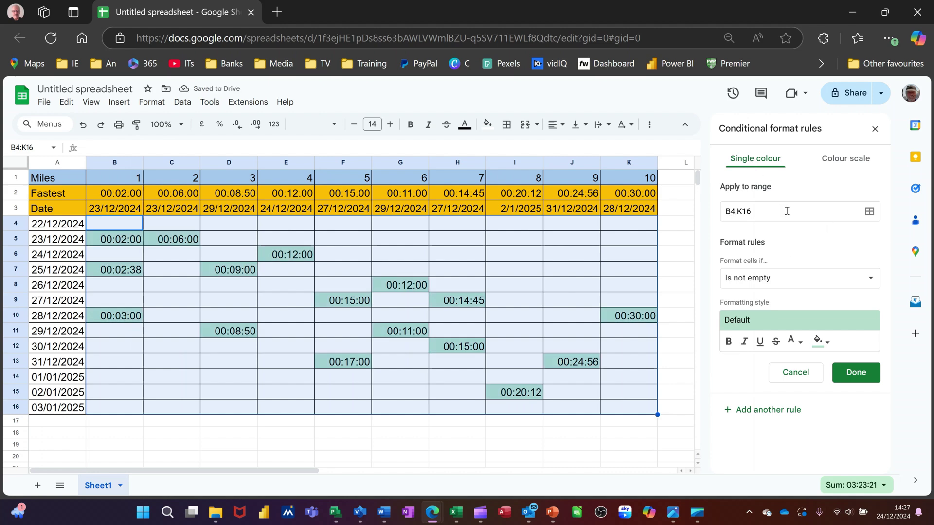
left_click(872, 281)
scroll(773, 328, "down", 5)
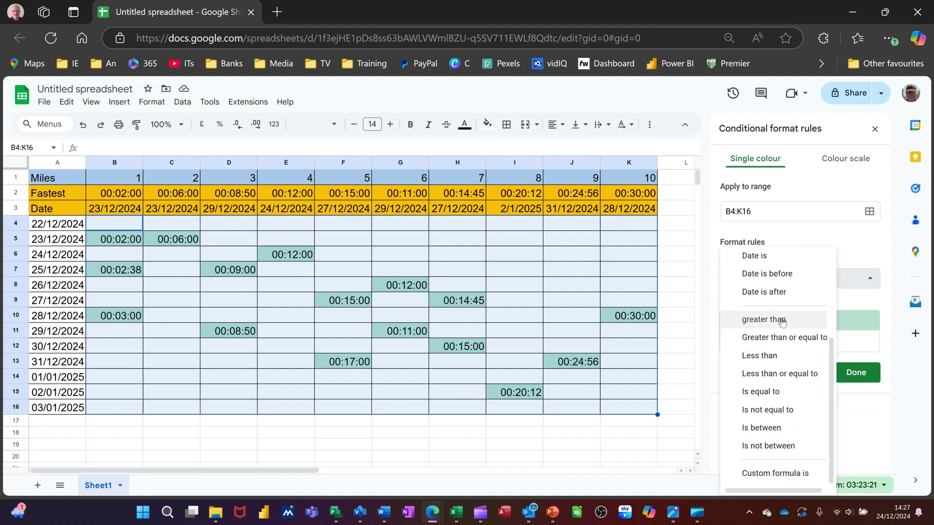
- Set the rule to the custom formula =B4=B$2 with green fill and save it
left_click(767, 474)
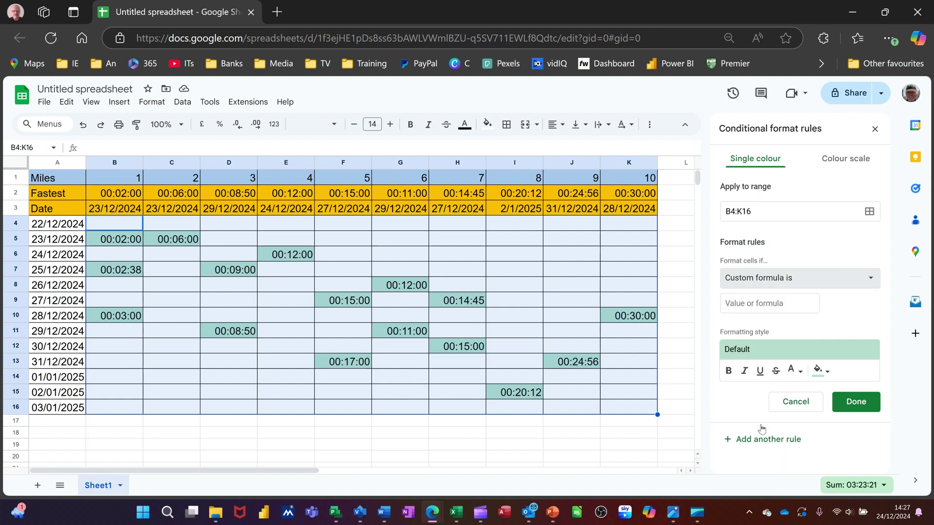
left_click(743, 306)
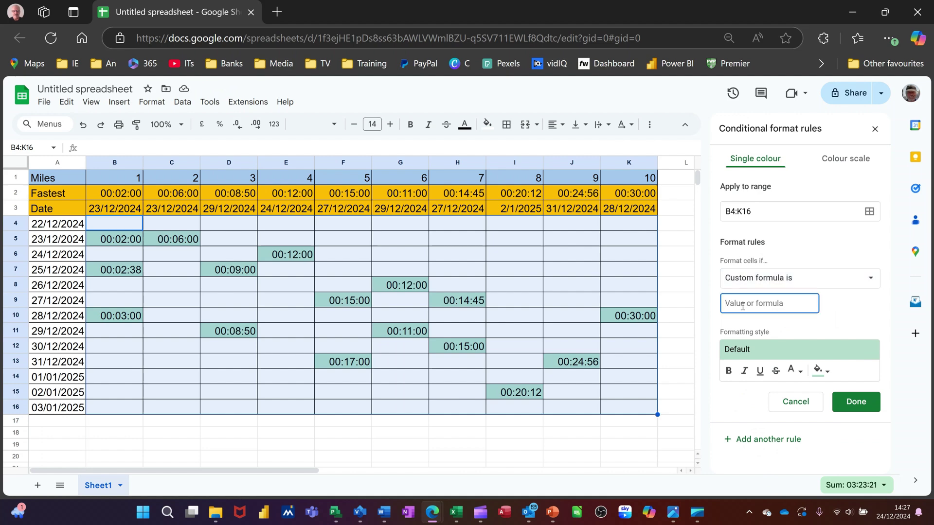
type("=b4")
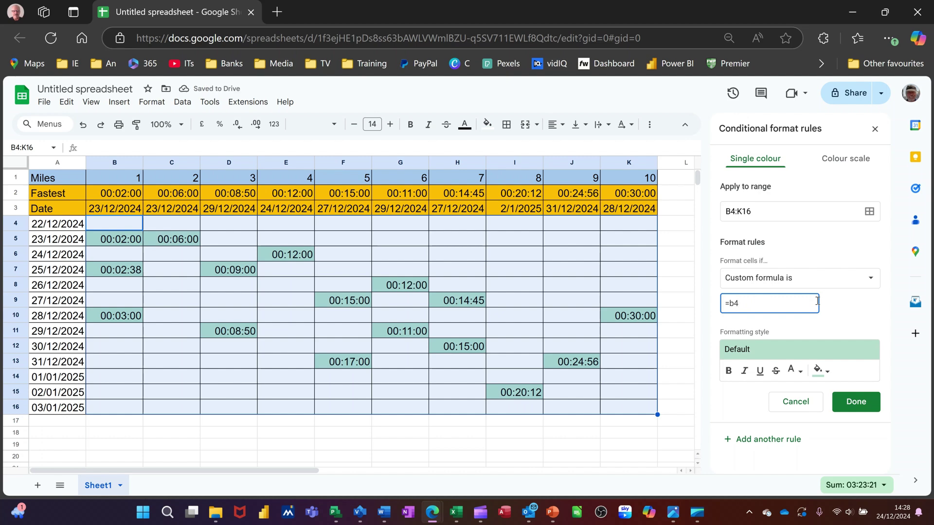
type("=")
type("b")
type("$2")
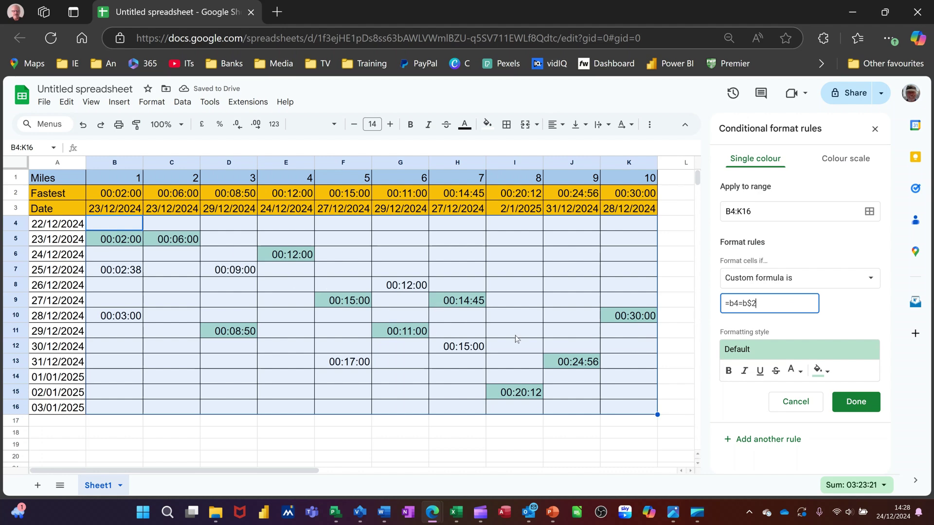
left_click(855, 401)
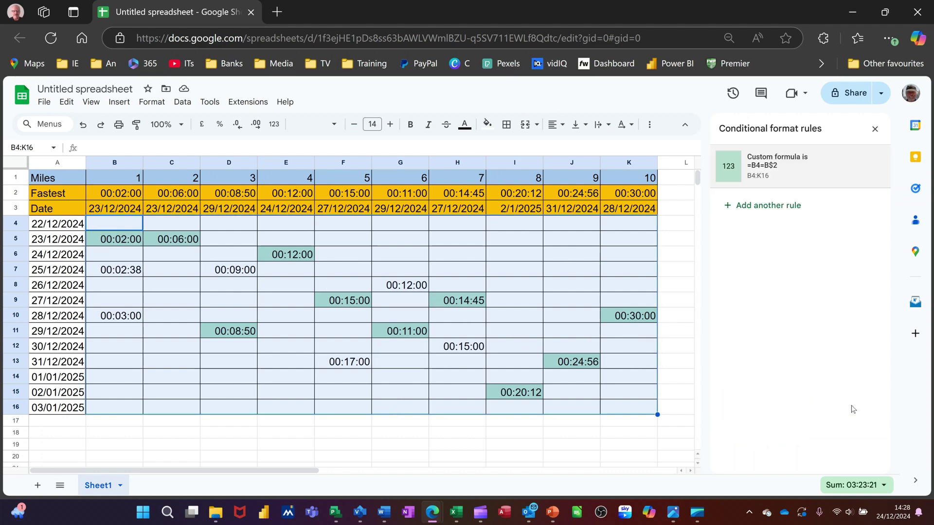
- Enter 00:14:00 in F7, the mile-5 cell for 25/12/2024
left_click(218, 292)
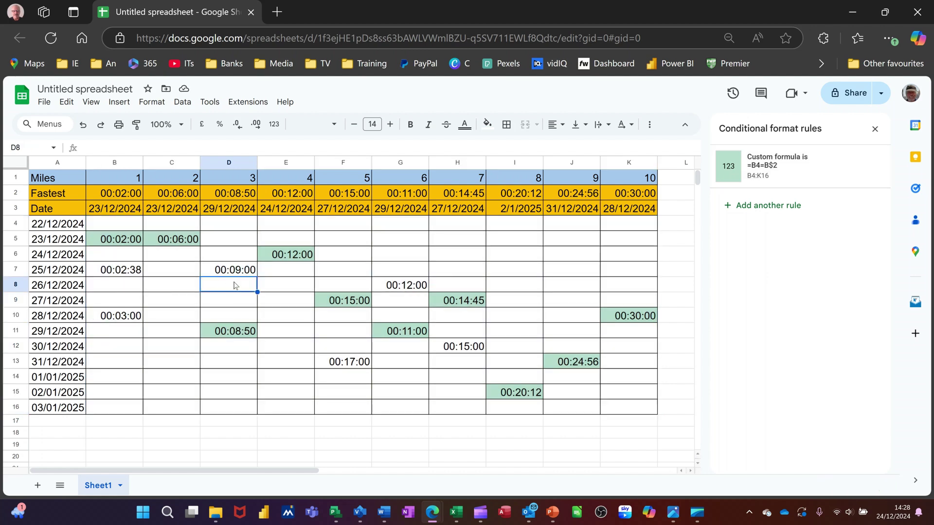
left_click(346, 275)
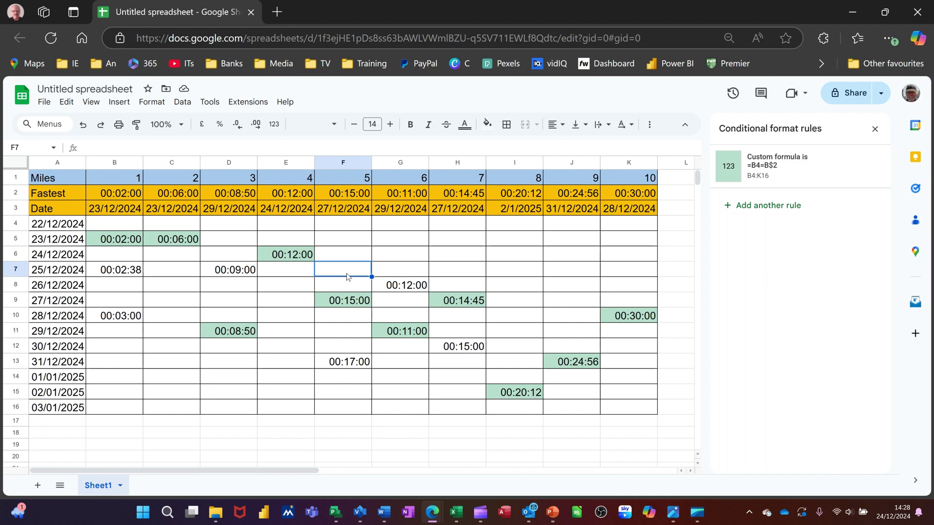
type("00")
type(":14:00")
key("Return")
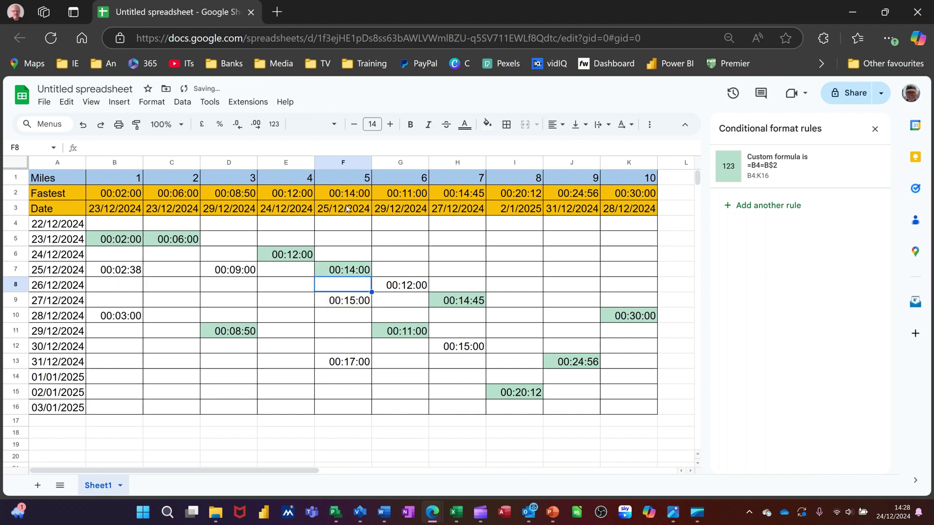